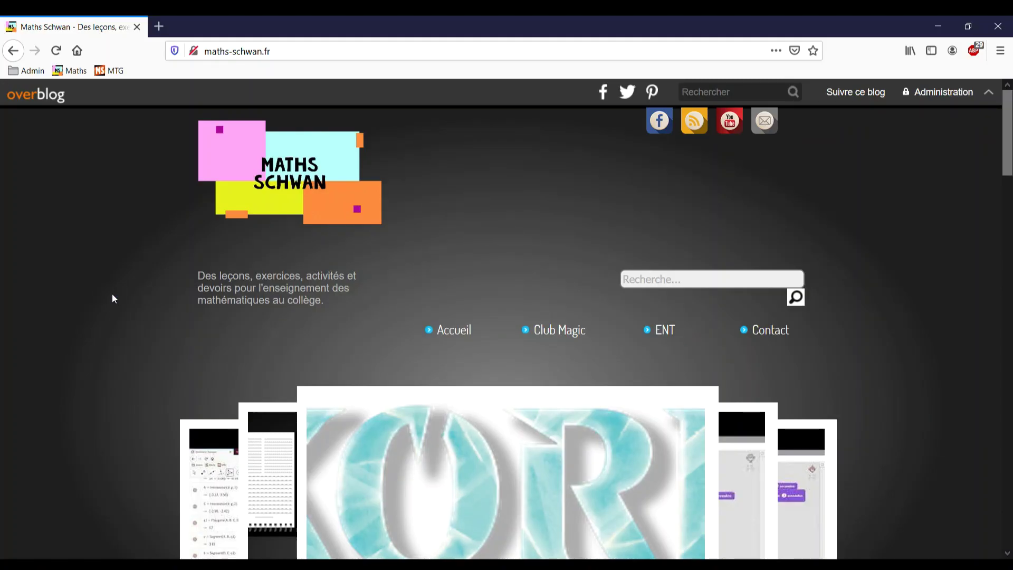
# Launch the online GeoGebra from the GeoGebra information page of the maths-schwan.fr site.
pyautogui.scroll(-15, 108, 297)
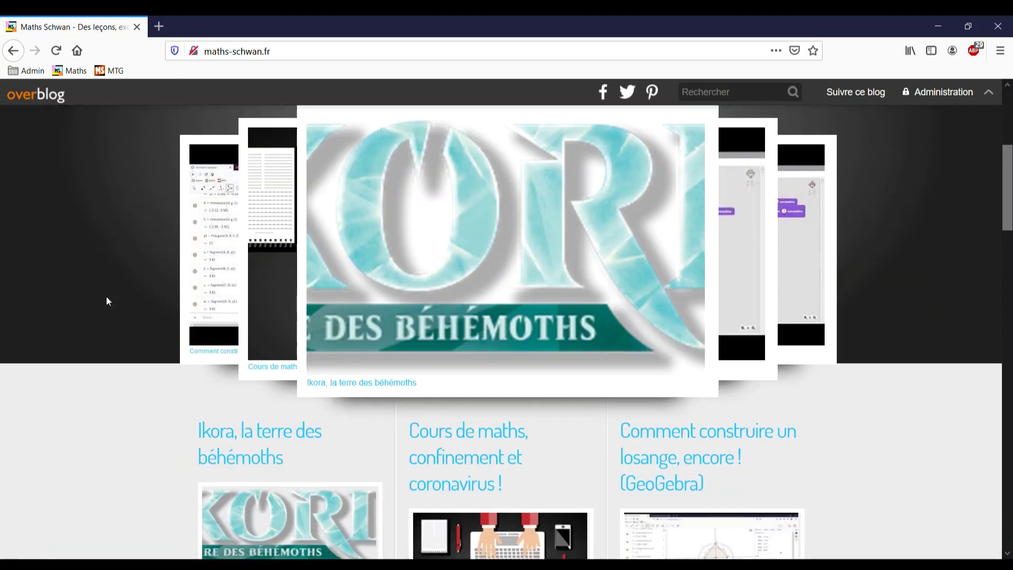
pyautogui.scroll(-5, 106, 296)
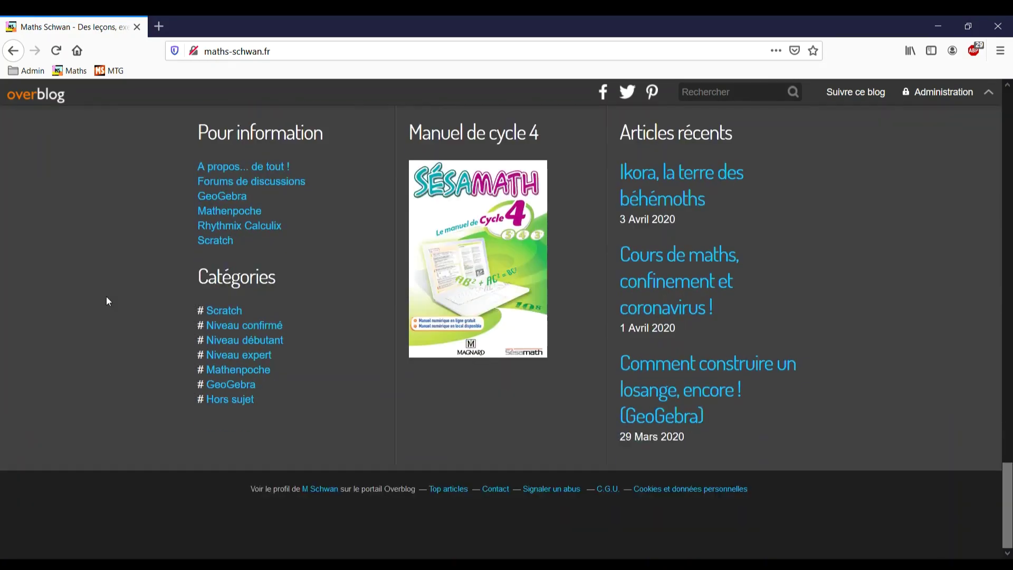
pyautogui.click(242, 196)
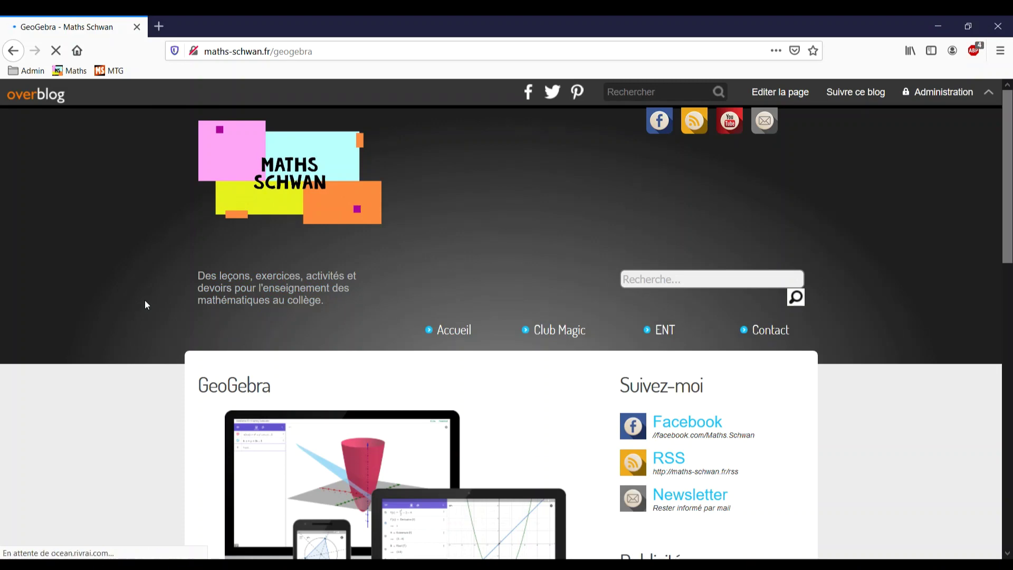
pyautogui.scroll(-5, 145, 300)
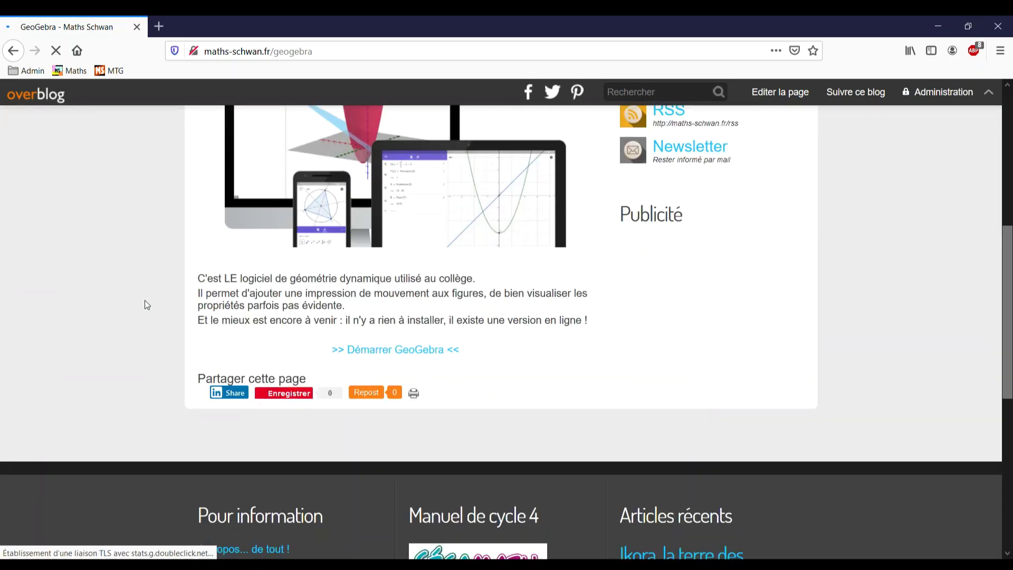
pyautogui.click(385, 352)
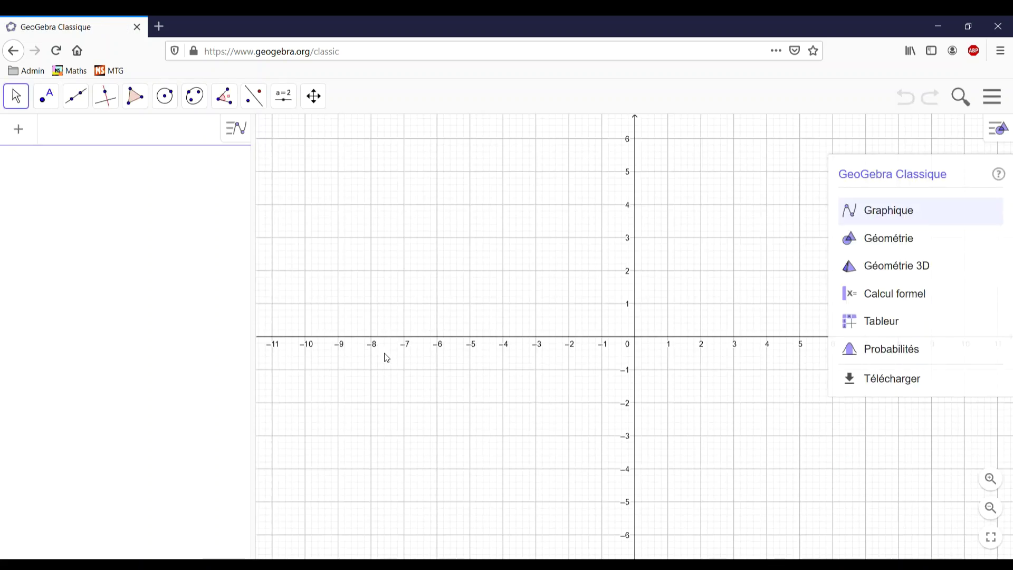
# Hide both the axes and the grid in the graphics view.
pyautogui.rightClick(397, 261)
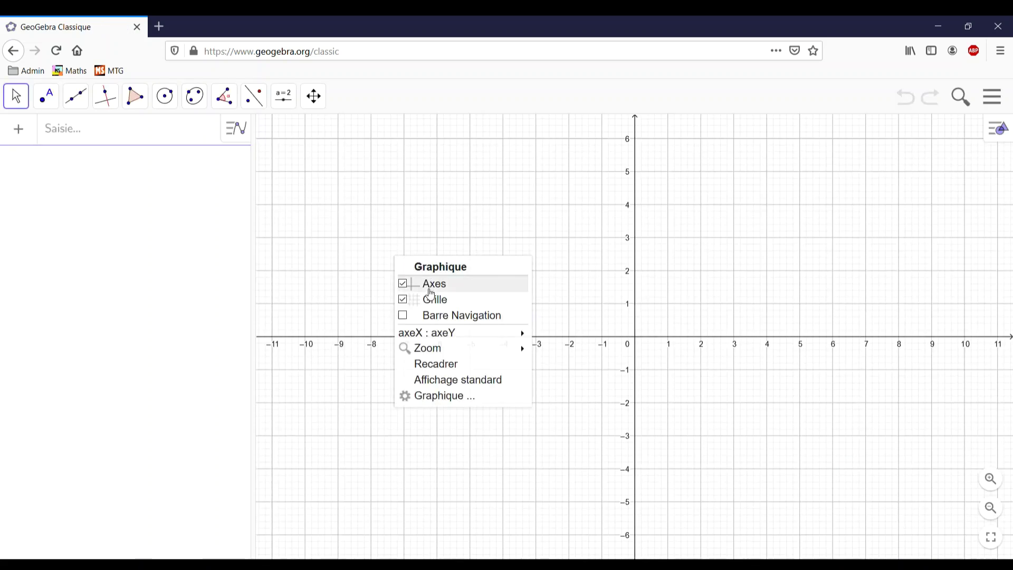
pyautogui.click(430, 283)
pyautogui.rightClick(428, 260)
pyautogui.click(459, 296)
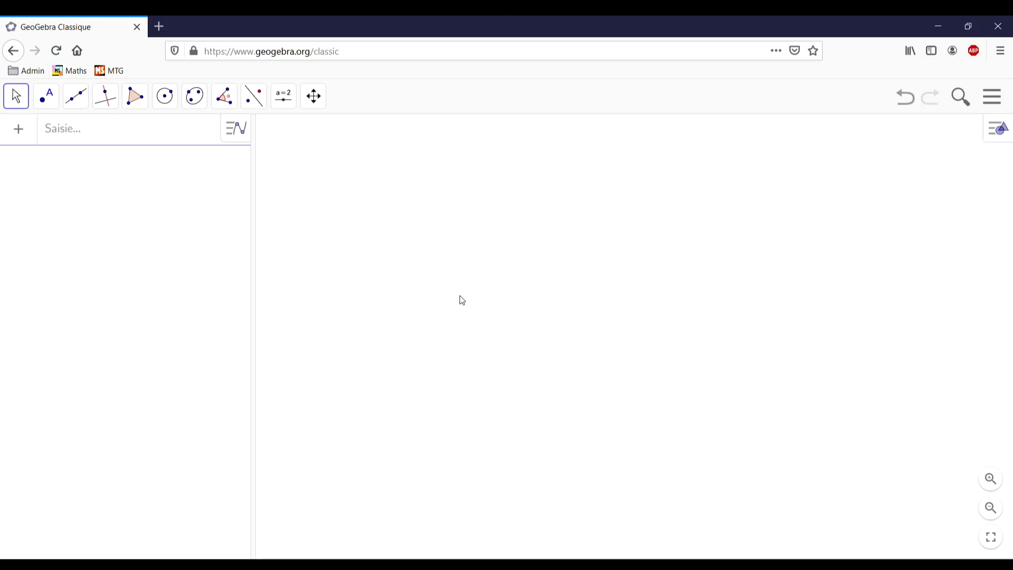
# Draw a circle of radius 3 centred on a new point at about (-3.6, 0.2), using Cercle (centre-rayon).
pyautogui.click(90, 111)
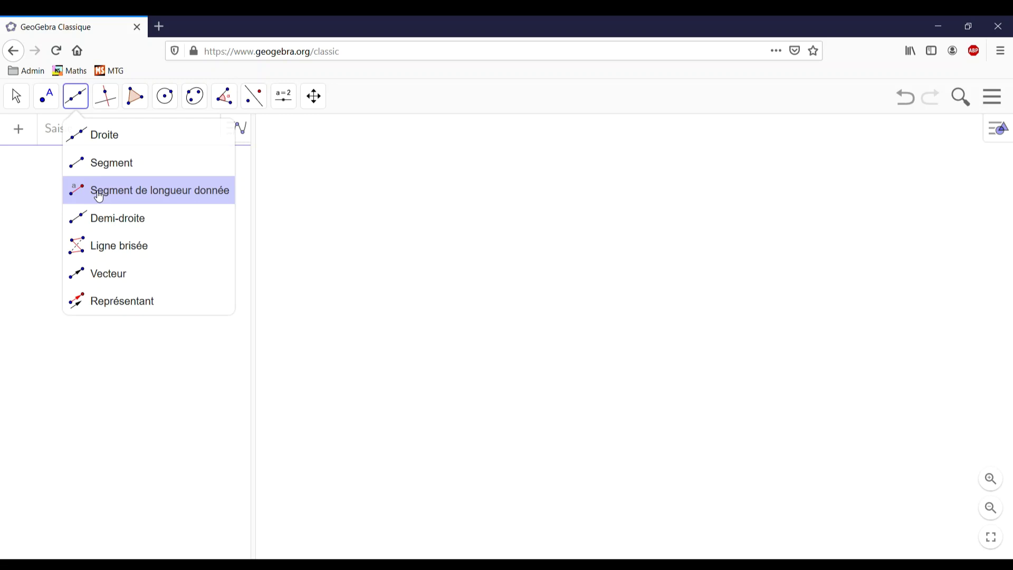
pyautogui.moveTo(174, 95)
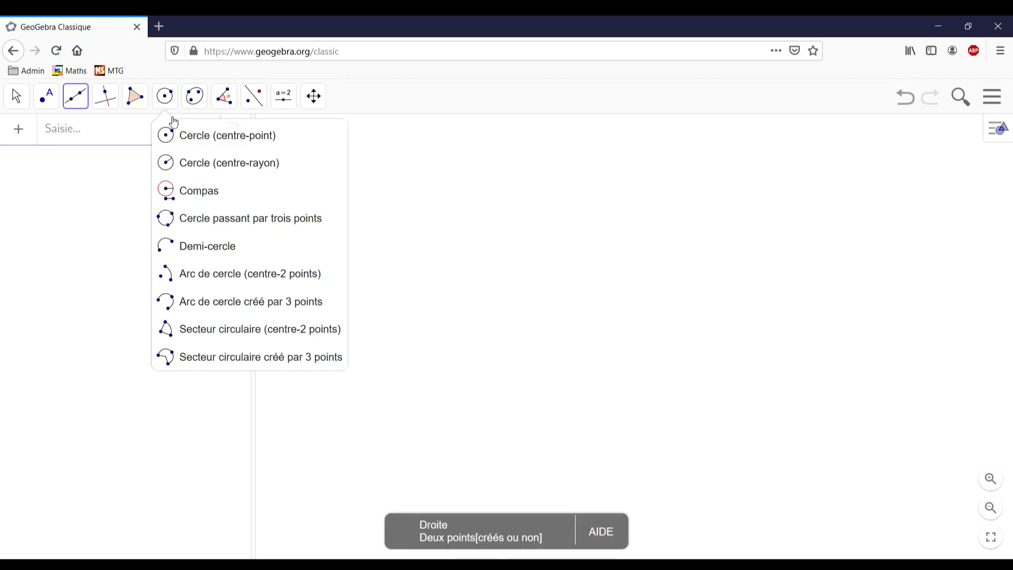
pyautogui.click(177, 163)
pyautogui.click(517, 330)
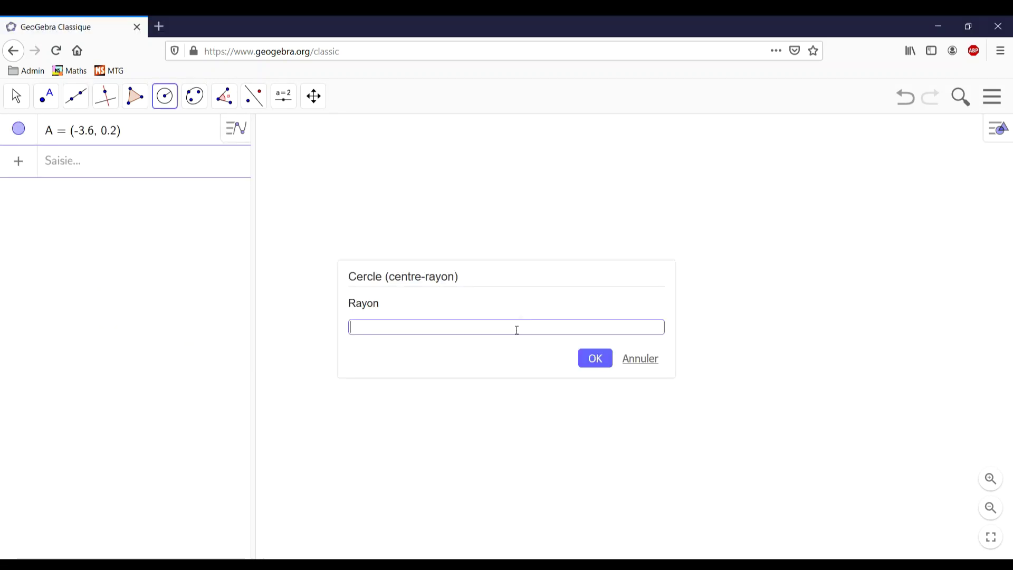
pyautogui.write('3')
pyautogui.press('Return')
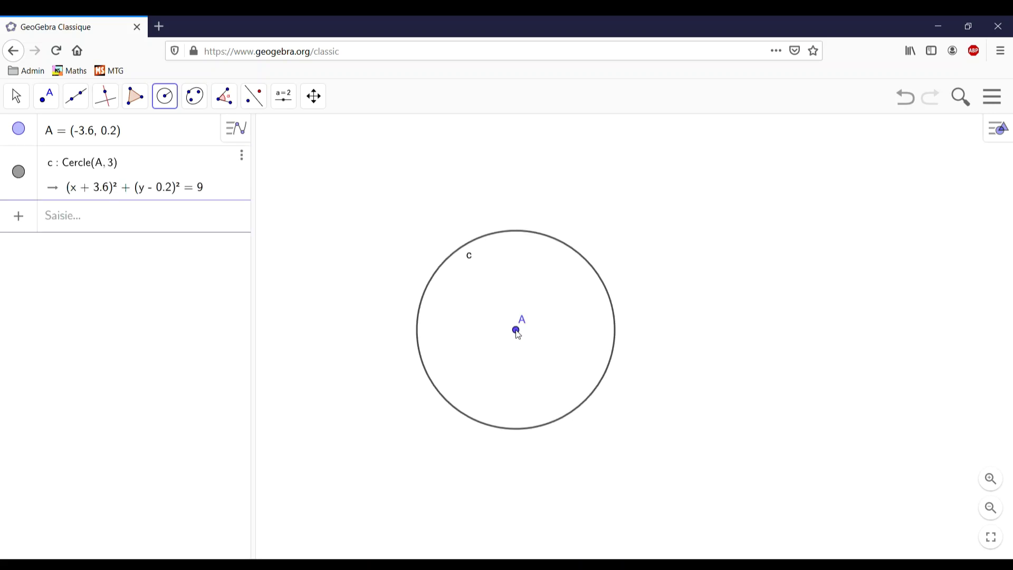
# Place a point on the circle at about (-6.59, -0.08), almost level with the centre A.
pyautogui.click(46, 97)
pyautogui.click(52, 132)
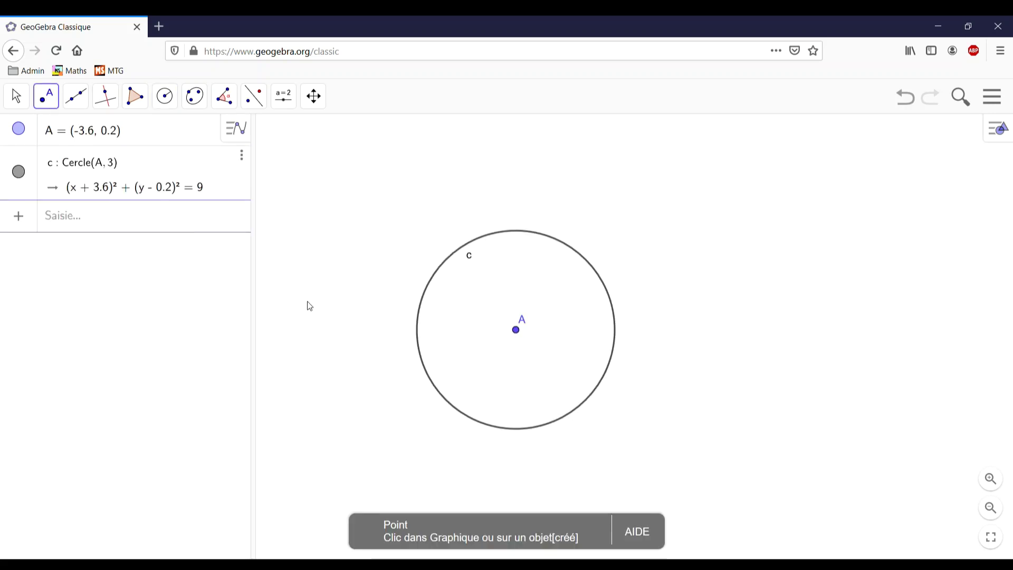
pyautogui.click(418, 340)
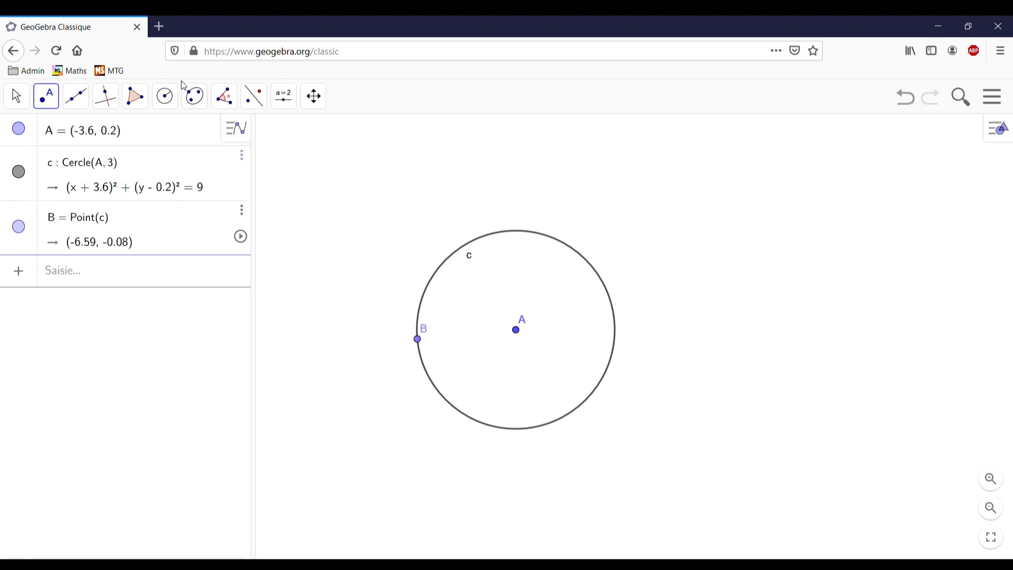
# Draw a line through B and A, then shift B along the circle to about (-6.6, 0.24) so the line is nearly horizontal.
pyautogui.click(72, 101)
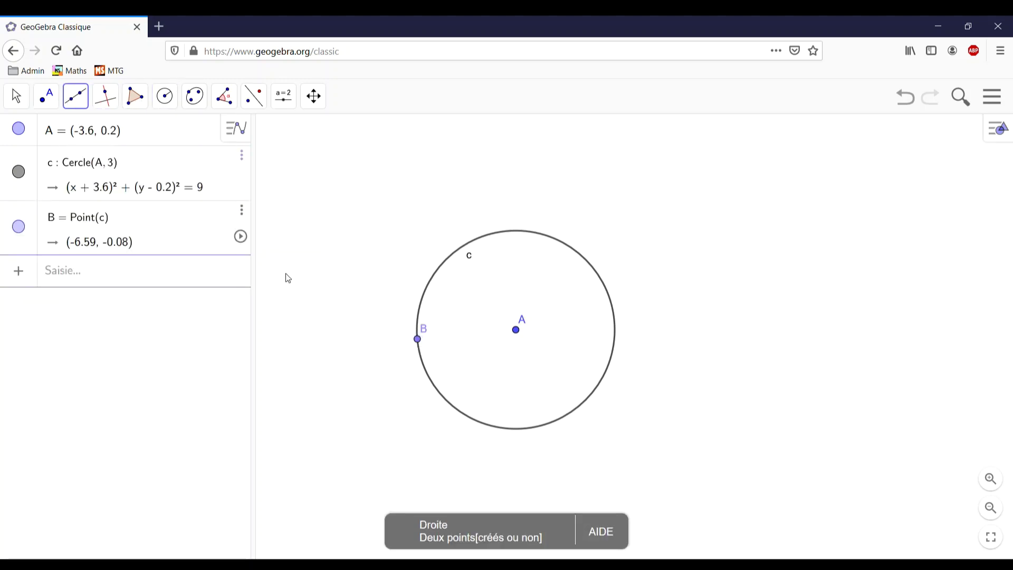
pyautogui.click(417, 339)
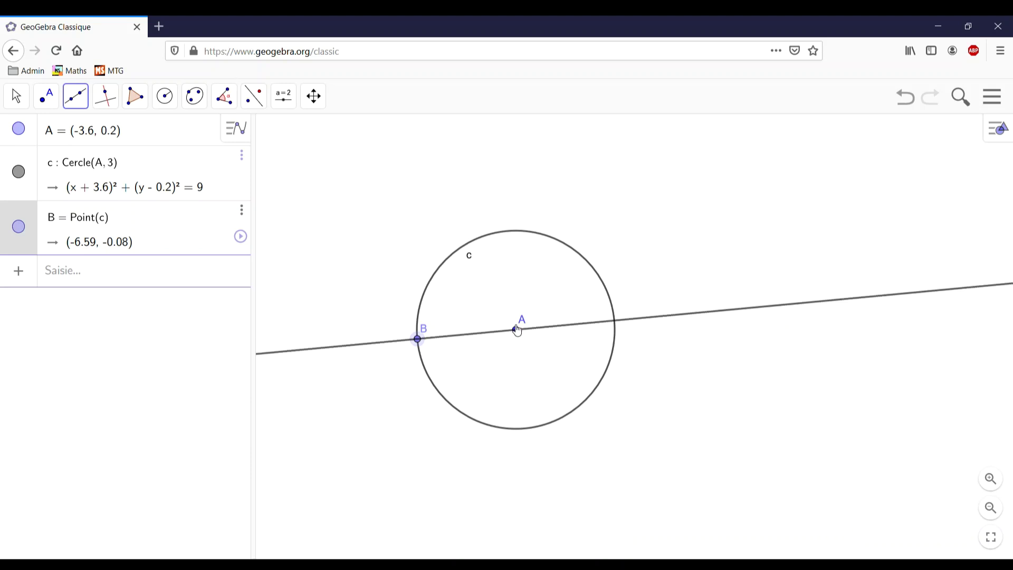
pyautogui.click(517, 330)
pyautogui.click(16, 96)
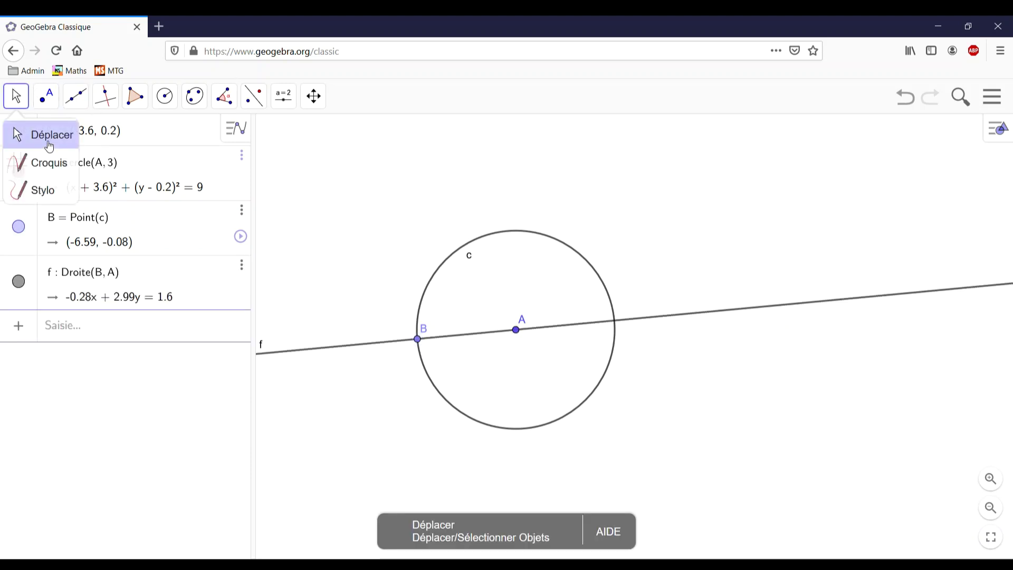
pyautogui.moveTo(417, 339); pyautogui.dragTo(417, 329)
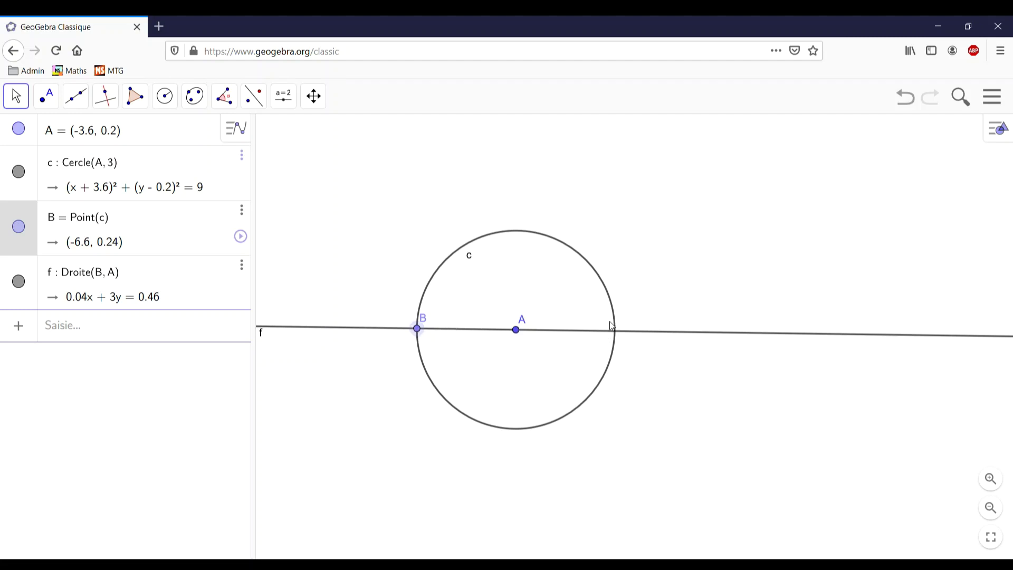
# Place a point where line f crosses the circle again, diametrically opposite B.
pyautogui.click(51, 111)
pyautogui.click(50, 136)
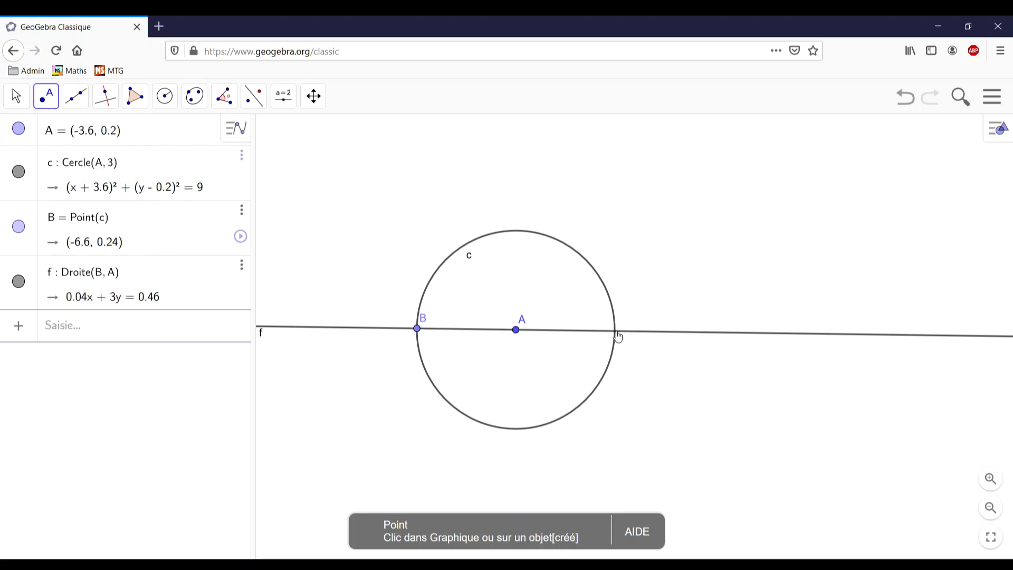
pyautogui.click(616, 331)
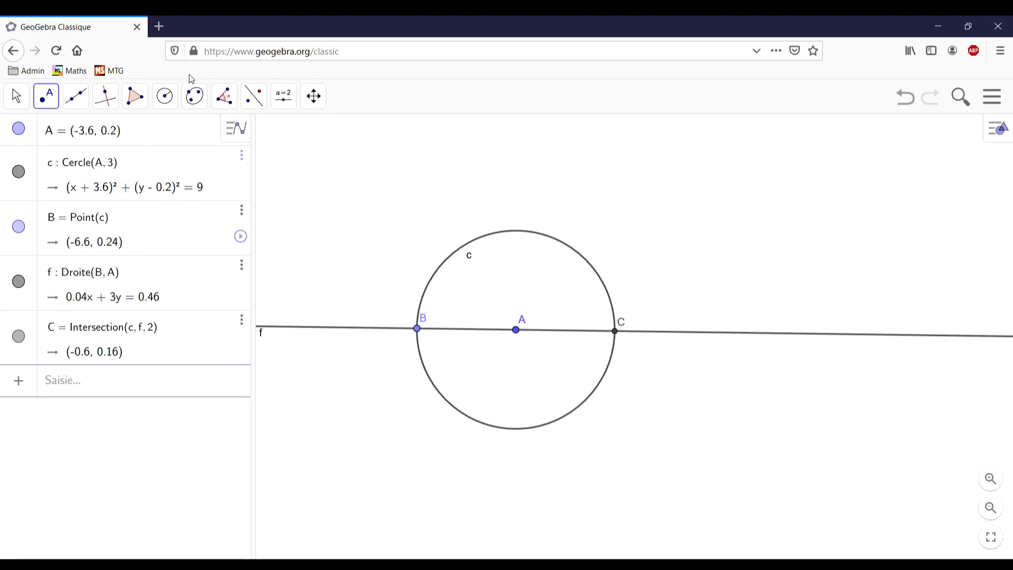
# Construct the perpendicular to line f through the circle's centre A.
pyautogui.click(116, 96)
pyautogui.click(113, 133)
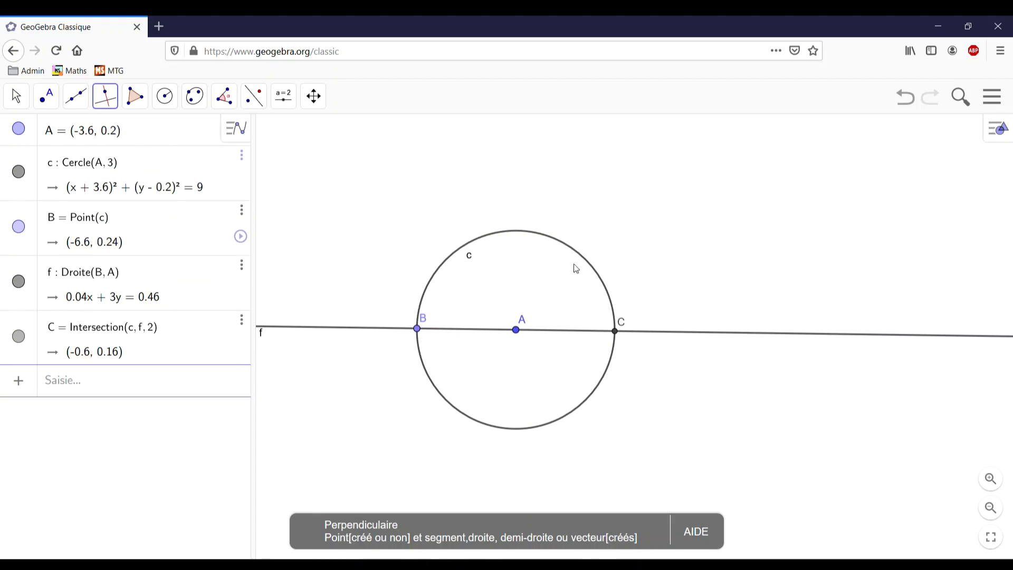
pyautogui.click(495, 331)
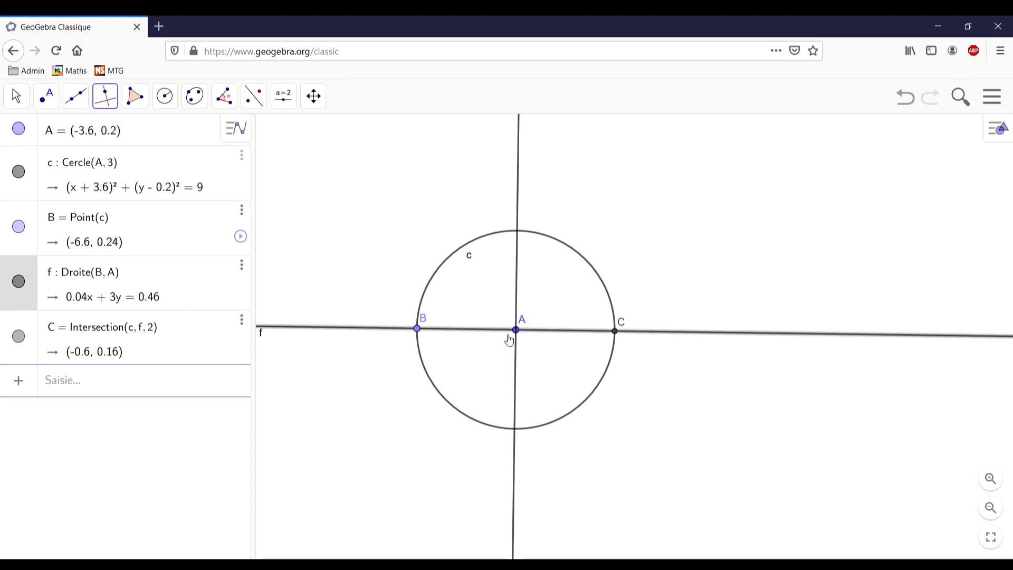
pyautogui.click(515, 331)
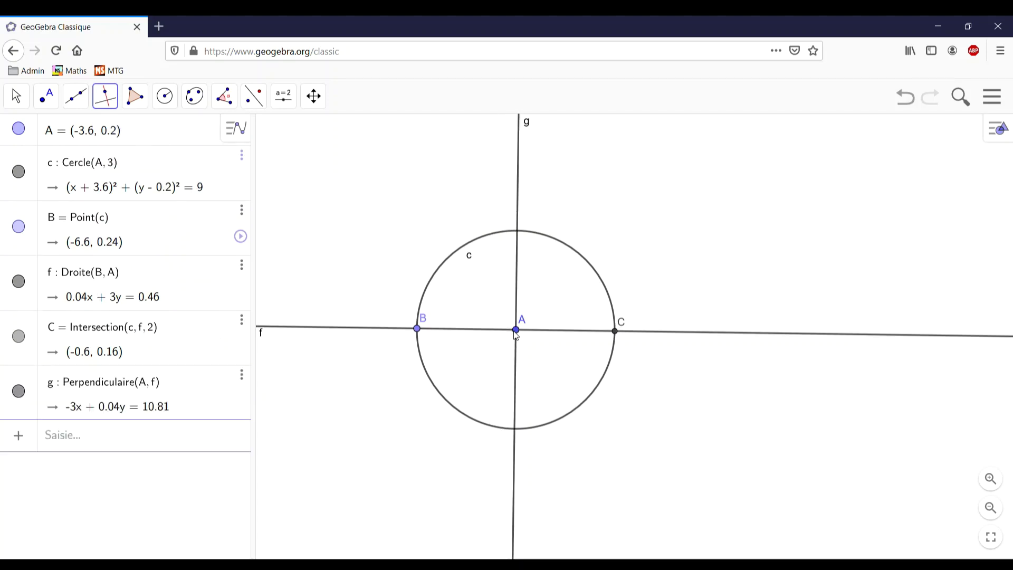
# Place points at both intersections of perpendicular g with the circle, the upper one first.
pyautogui.click(46, 96)
pyautogui.click(57, 134)
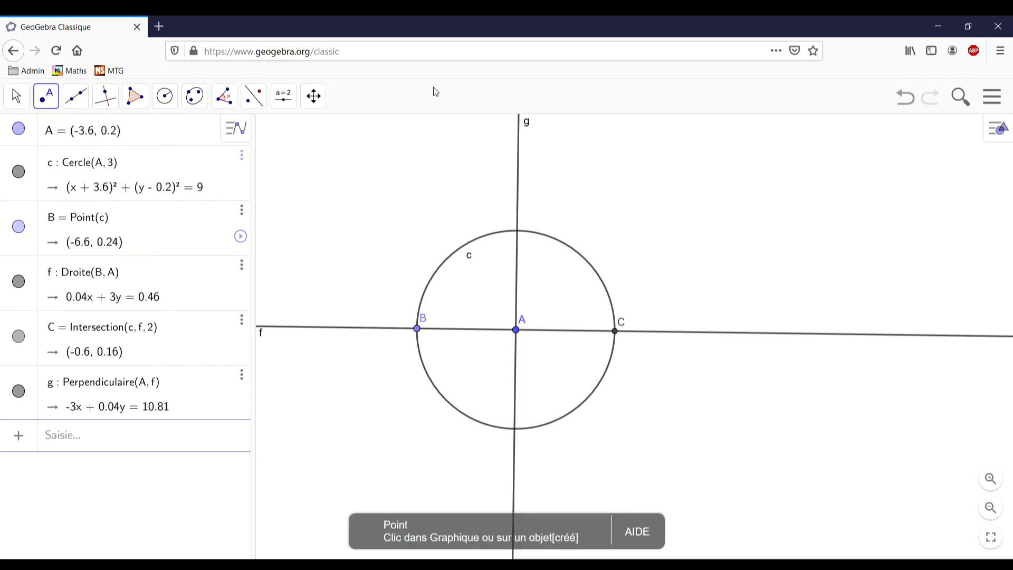
pyautogui.click(517, 232)
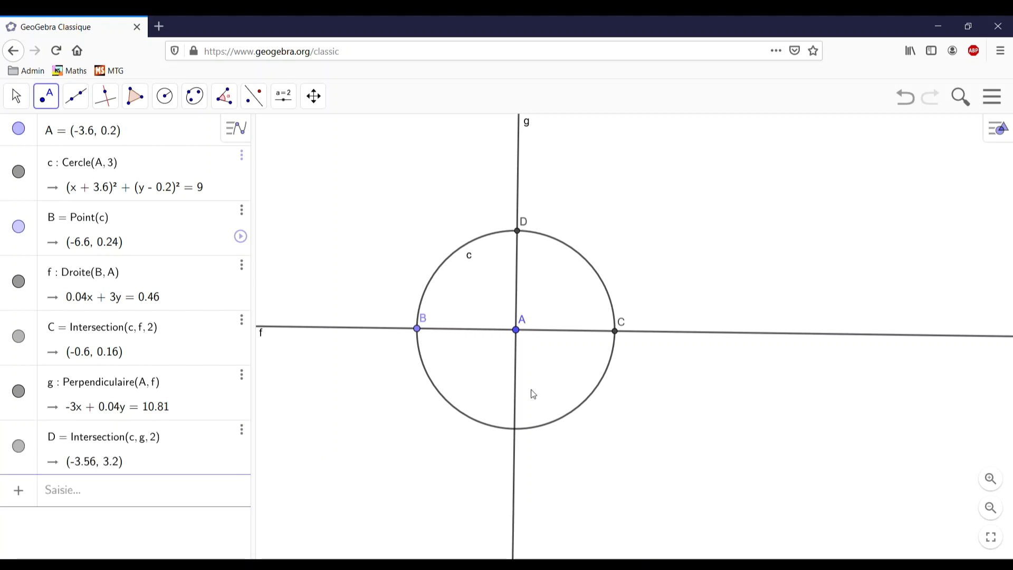
pyautogui.click(515, 429)
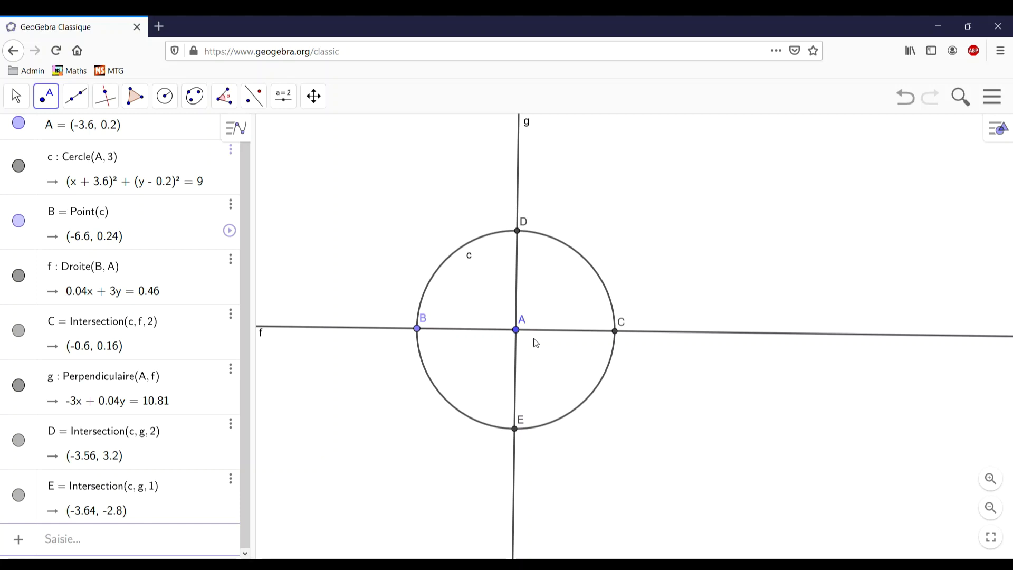
# Test the construction by moving B along the circle to about (-5.8, 2.24) and the centre A to about (-4.36, 0.5).
pyautogui.click(23, 95)
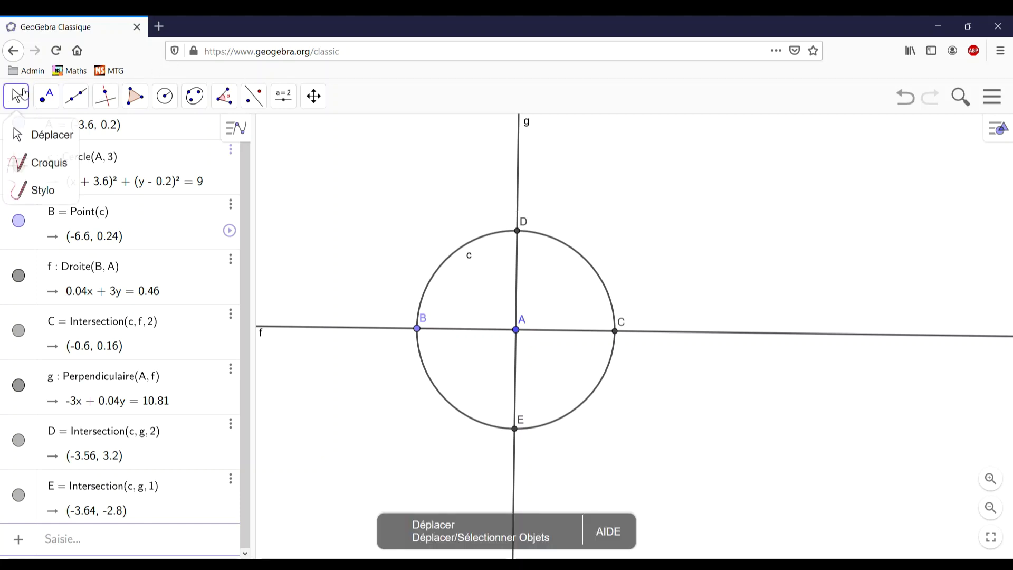
pyautogui.click(68, 132)
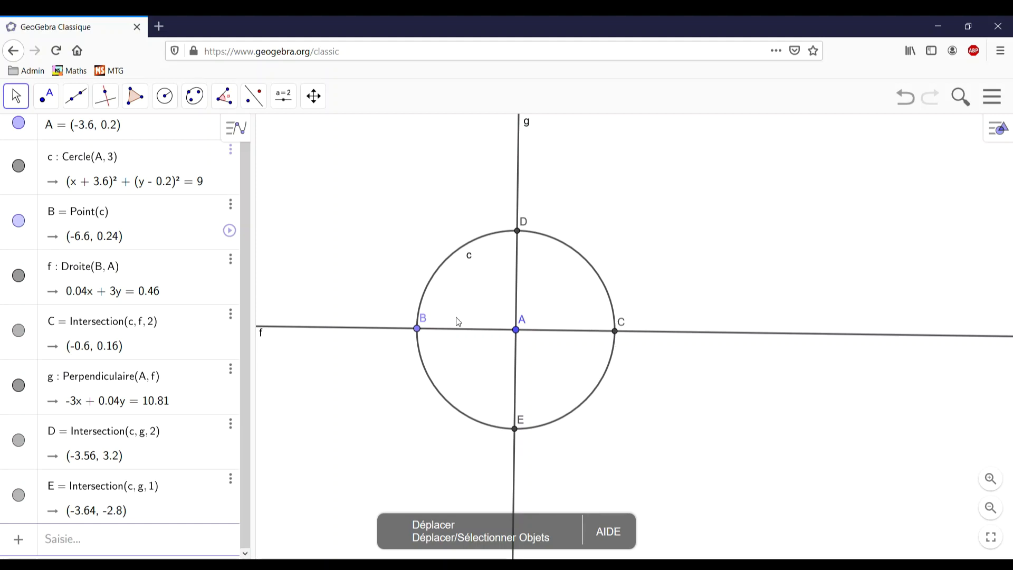
pyautogui.moveTo(426, 337); pyautogui.dragTo(443, 263)
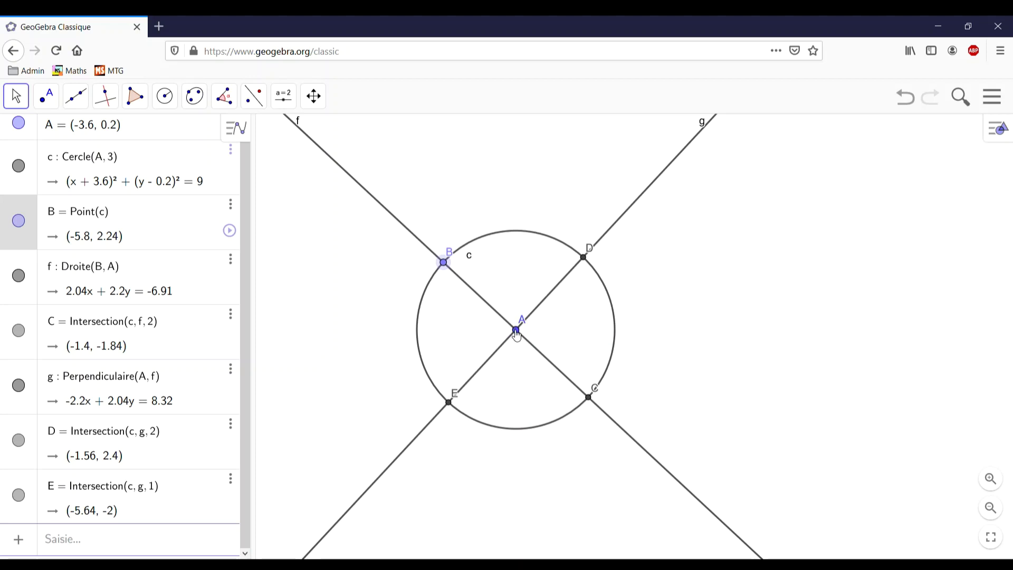
pyautogui.moveTo(517, 331); pyautogui.dragTo(493, 329)
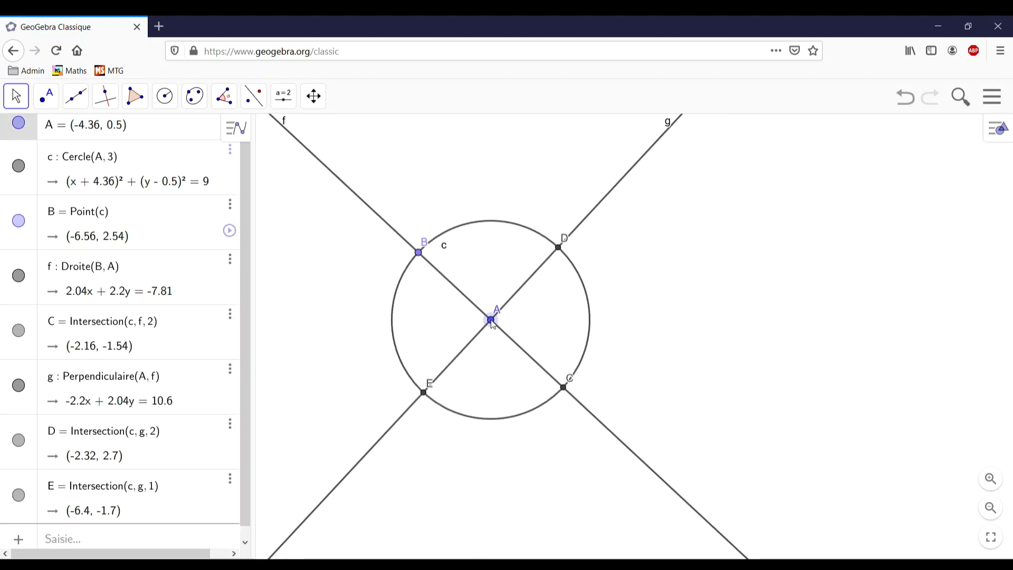